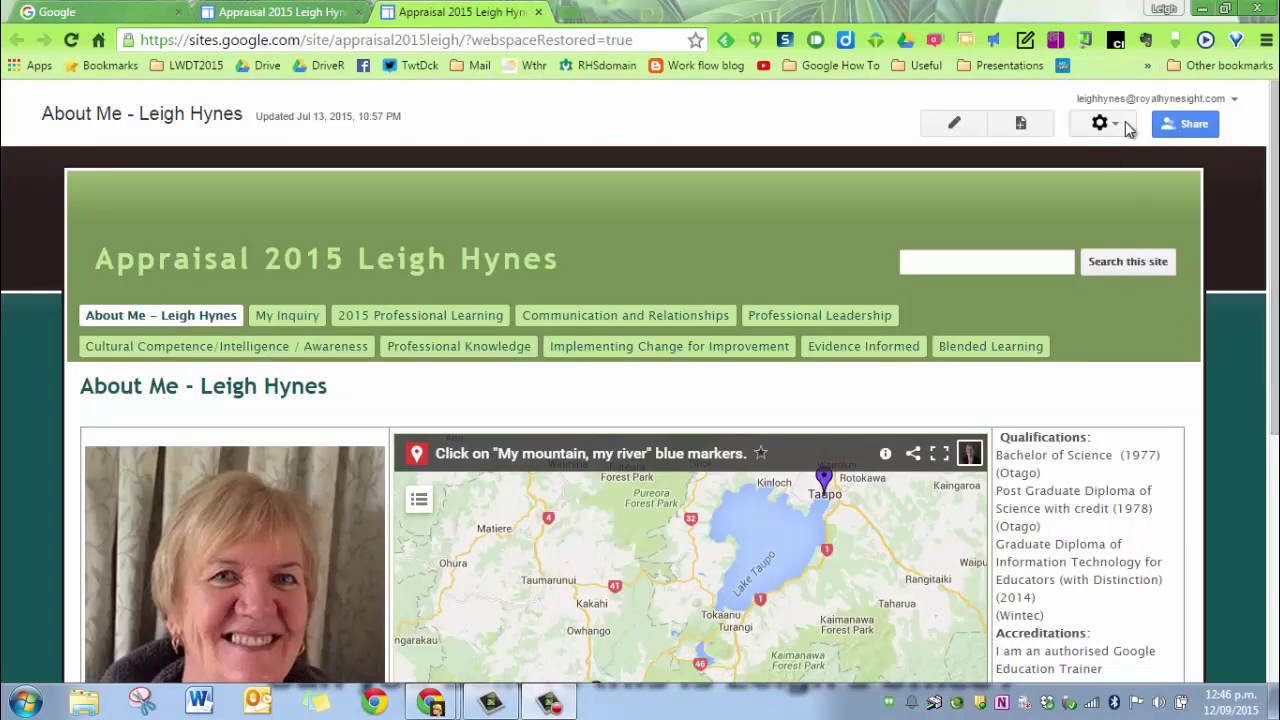
Step: Switch to the other Appraisal 2015 tab to show the personal account's My Sites list
left_click(315, 18)
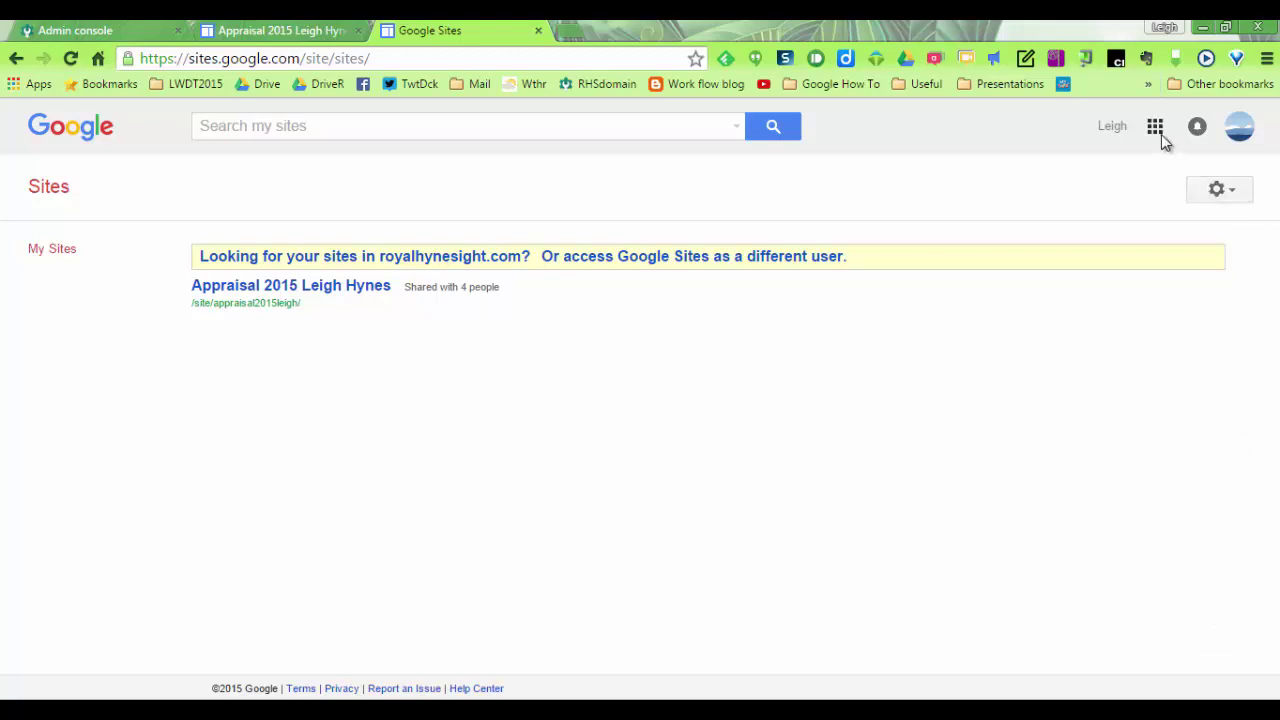
Step: Open the Appraisal 2015 site's Sharing and Permissions settings through Manage site
left_click(371, 287)
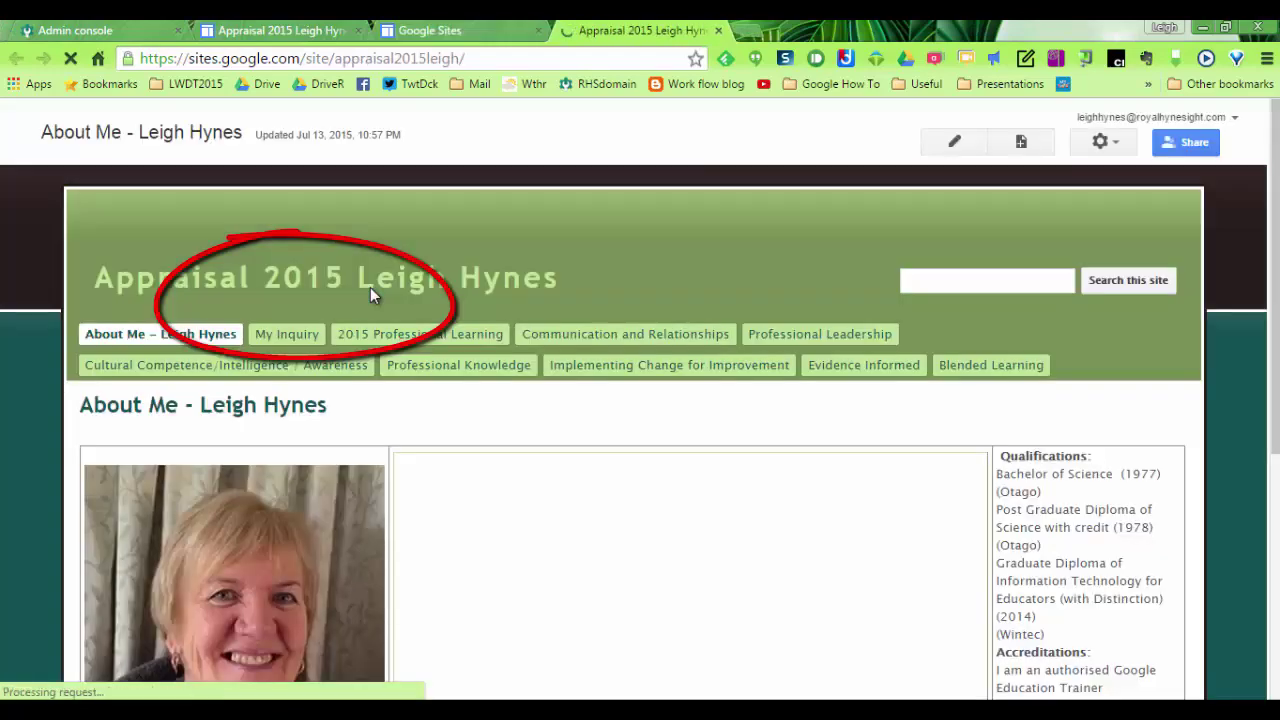
left_click(1100, 142)
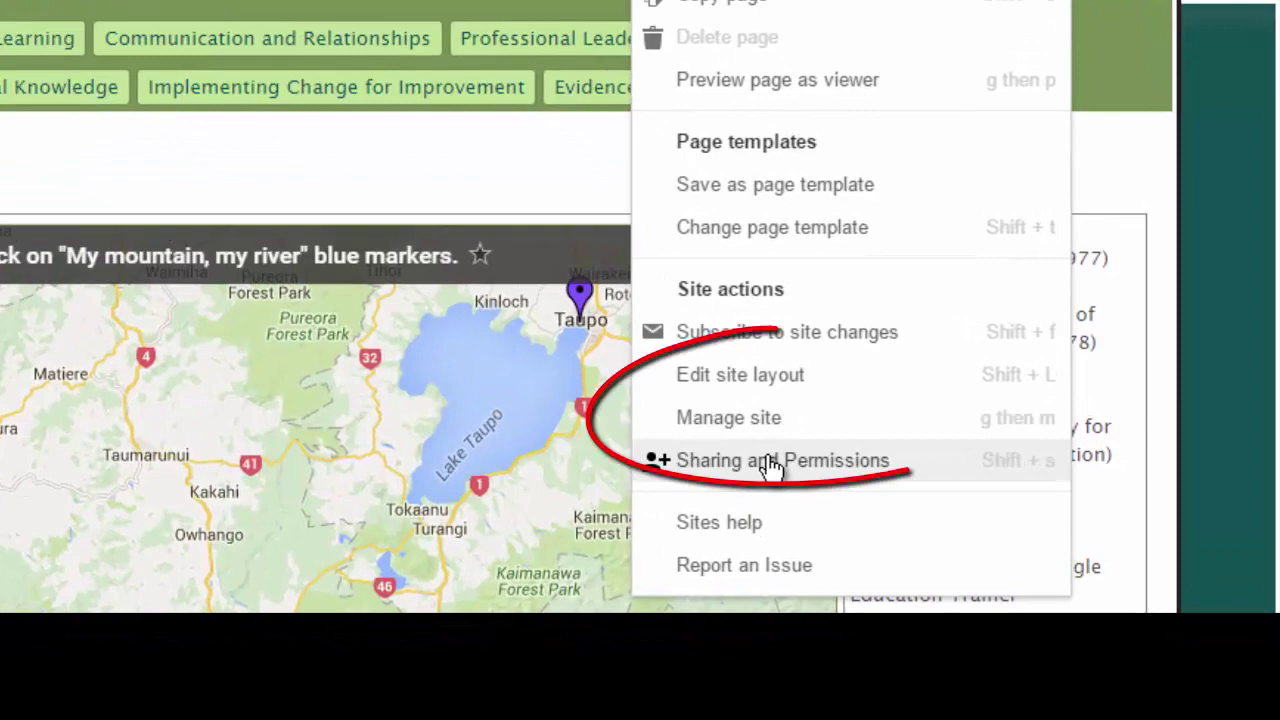
left_click(762, 430)
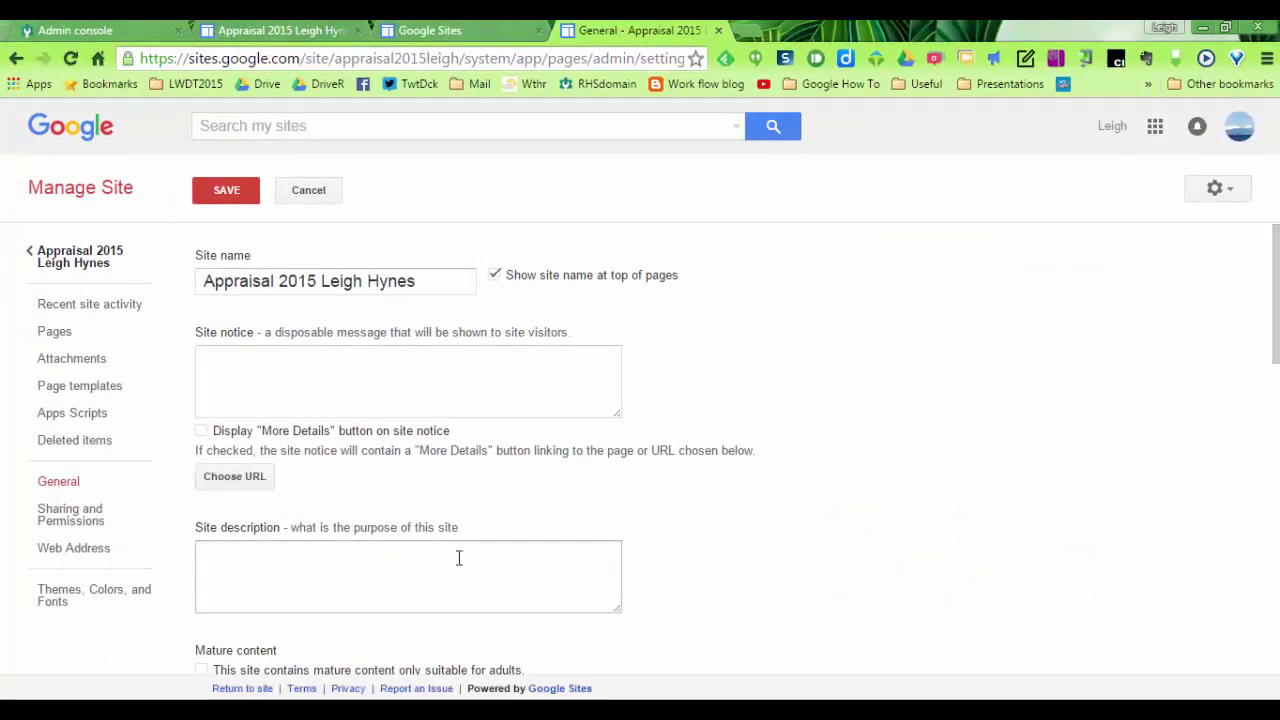
left_click(60, 522)
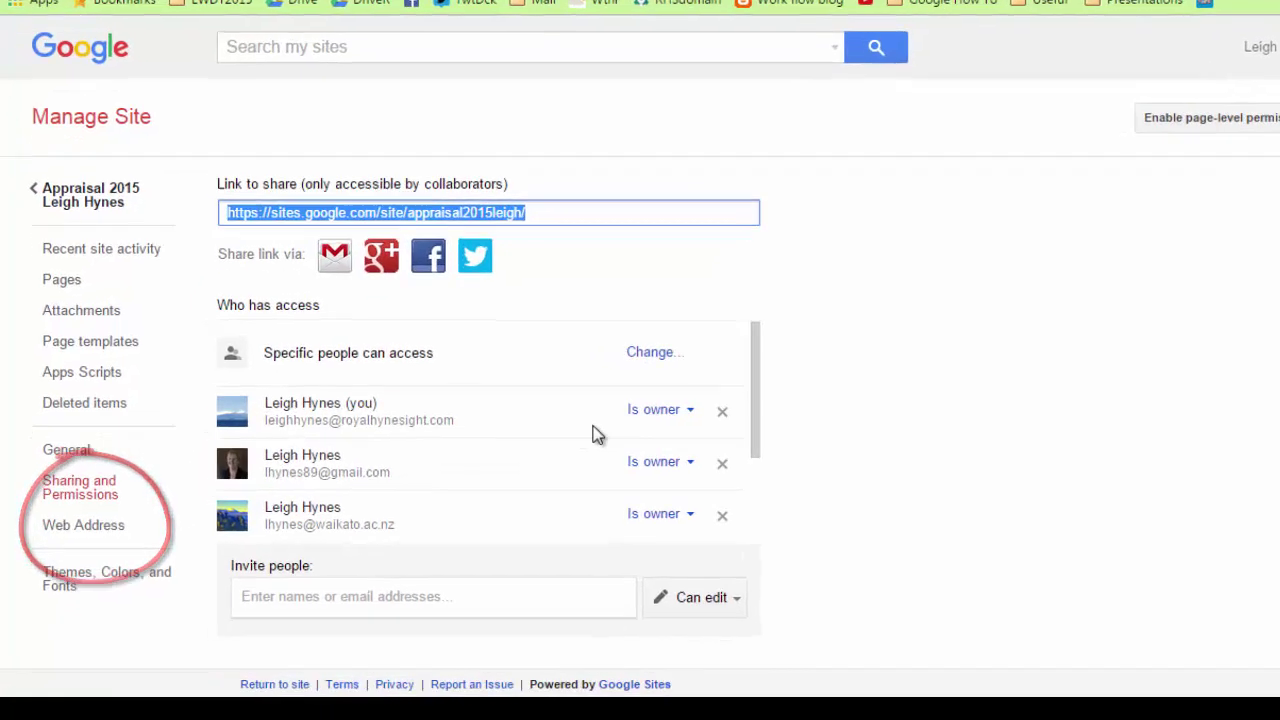
Step: Review the access list's three owners and two editors, and the invitee and owner role options
left_click_drag(752, 414, 757, 443)
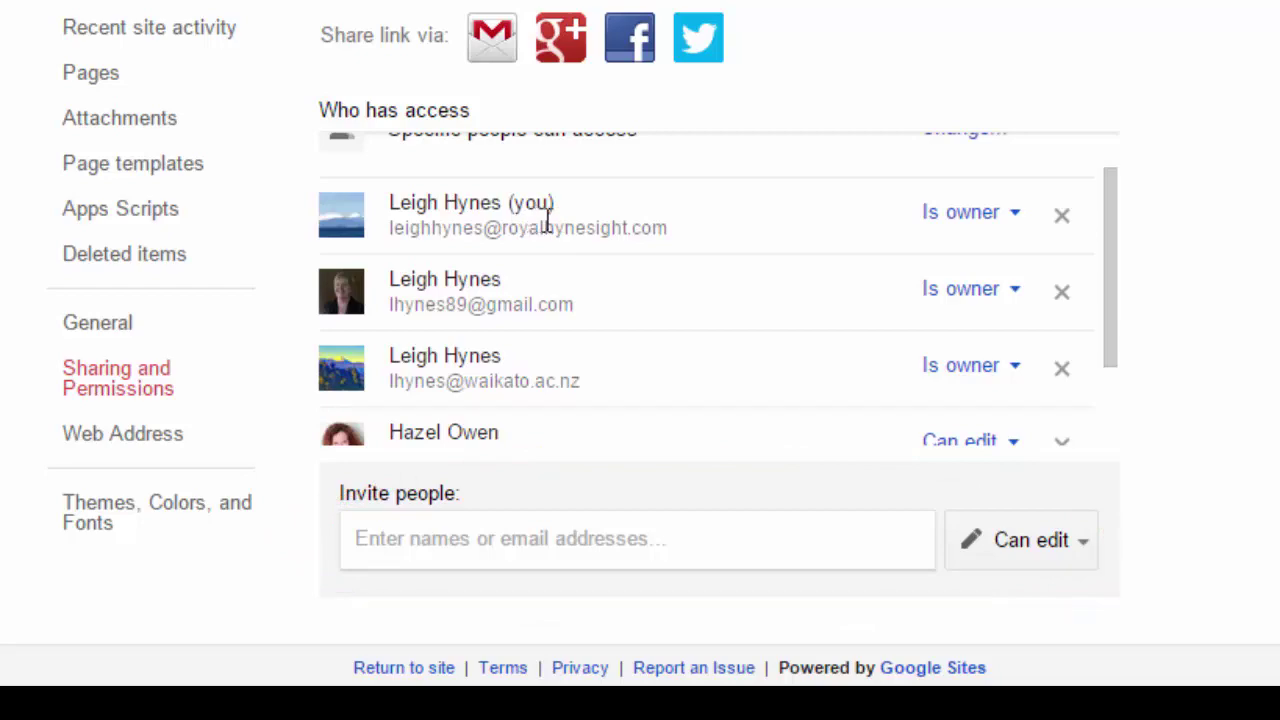
scroll(548, 220, "down", 1)
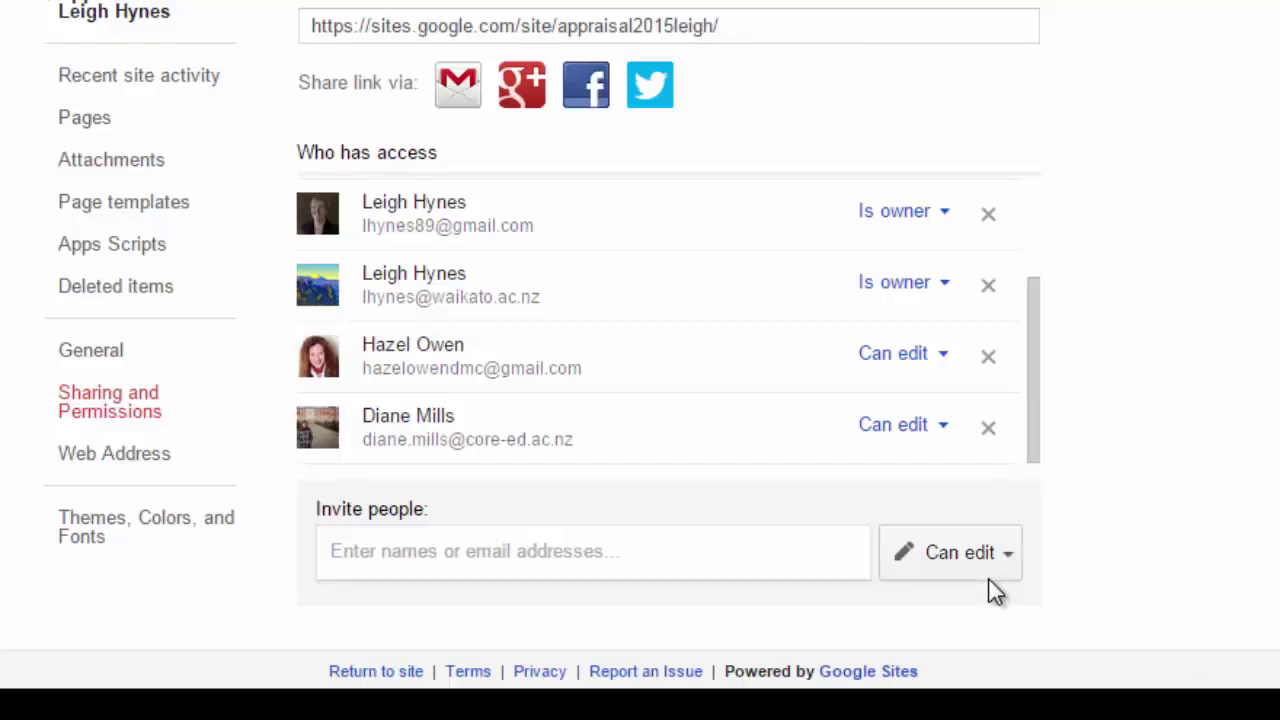
left_click(1009, 559)
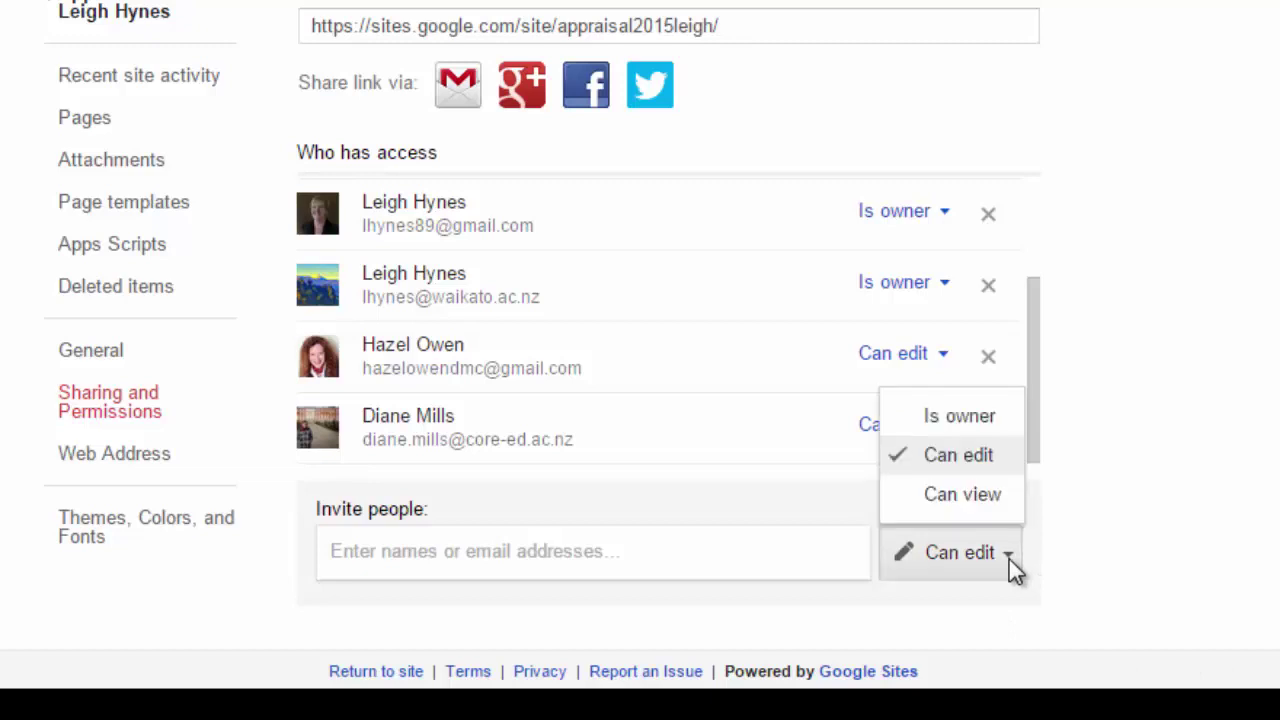
left_click(1009, 559)
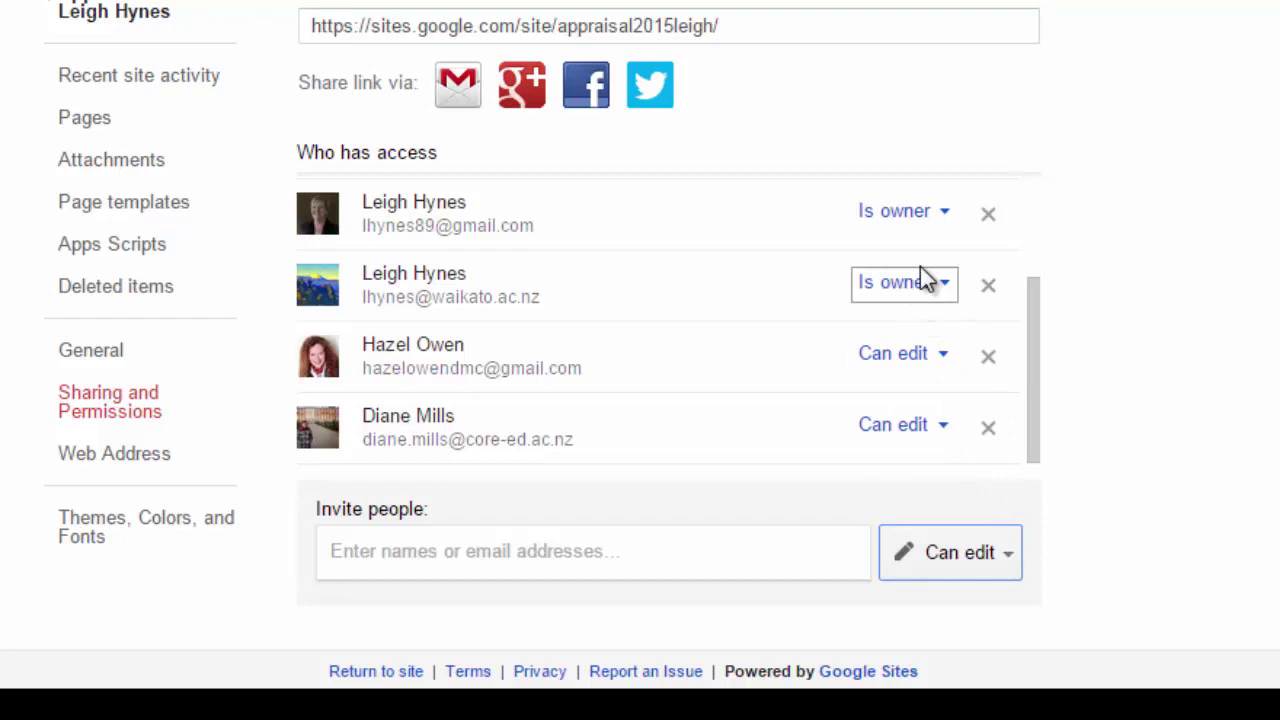
left_click(945, 212)
left_click(953, 226)
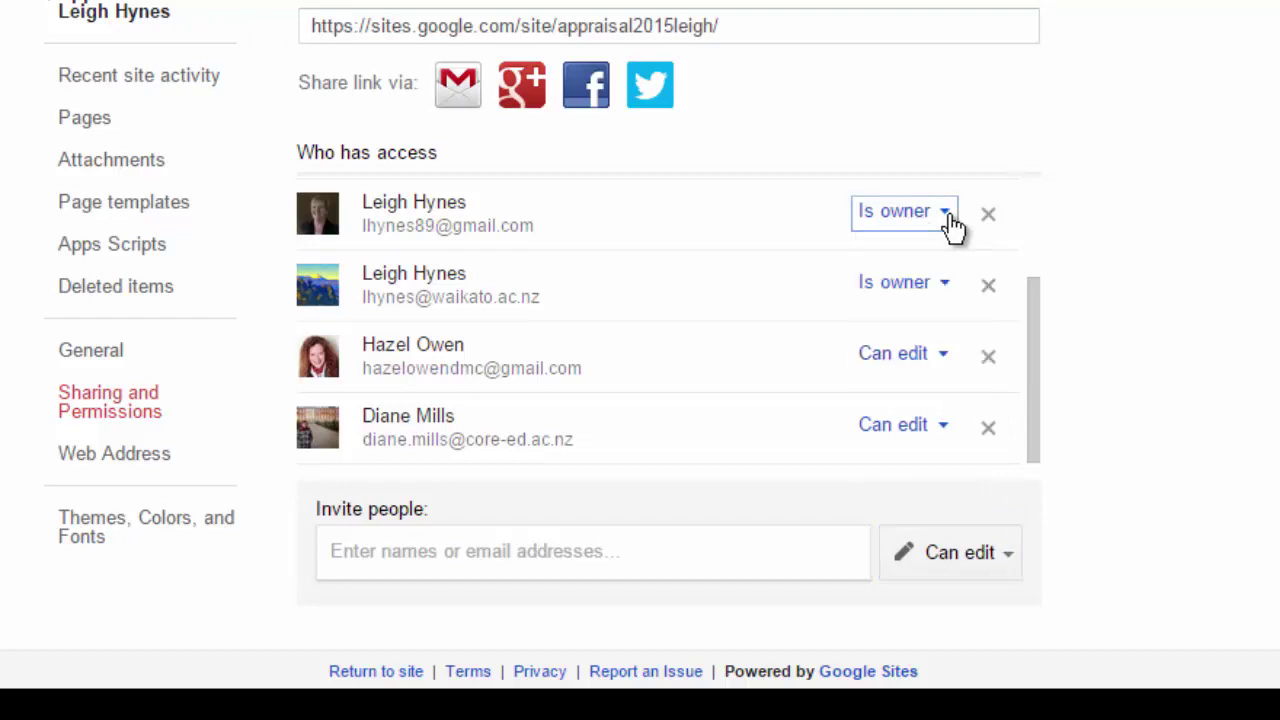
scroll(638, 289, "up", 2)
left_click_drag(1030, 329, 1039, 363)
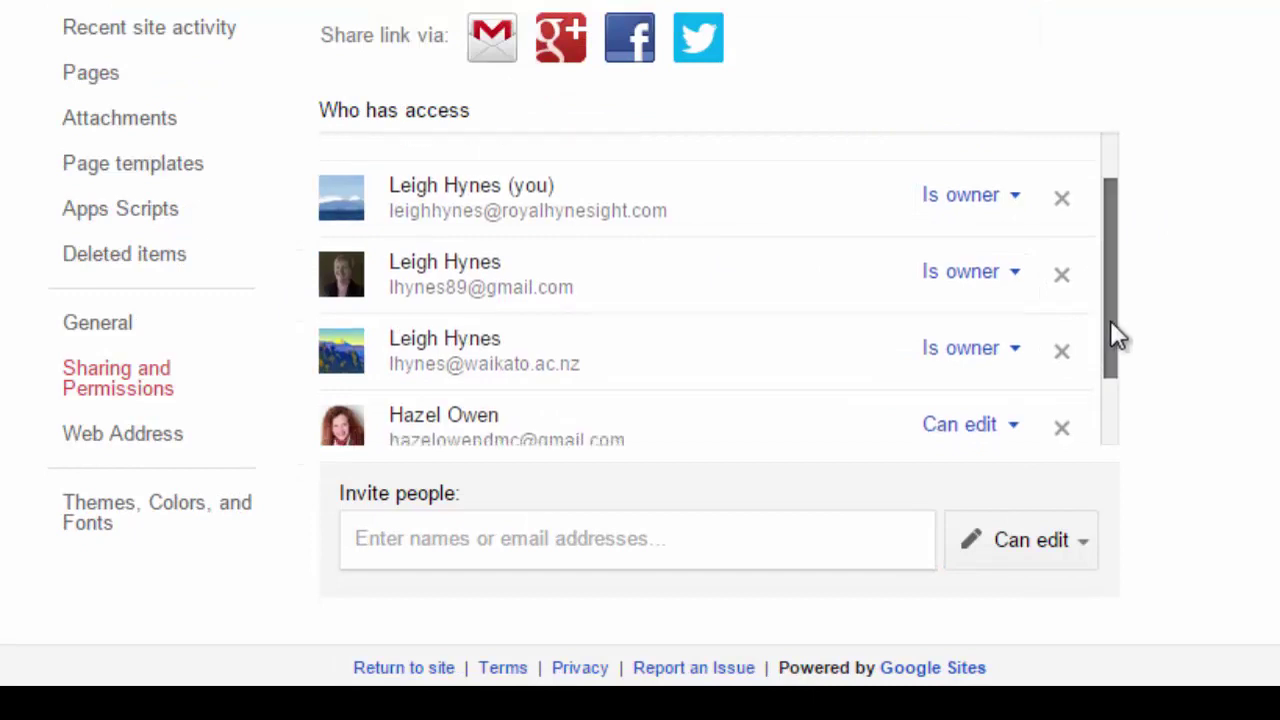
left_click_drag(1110, 322, 1098, 461)
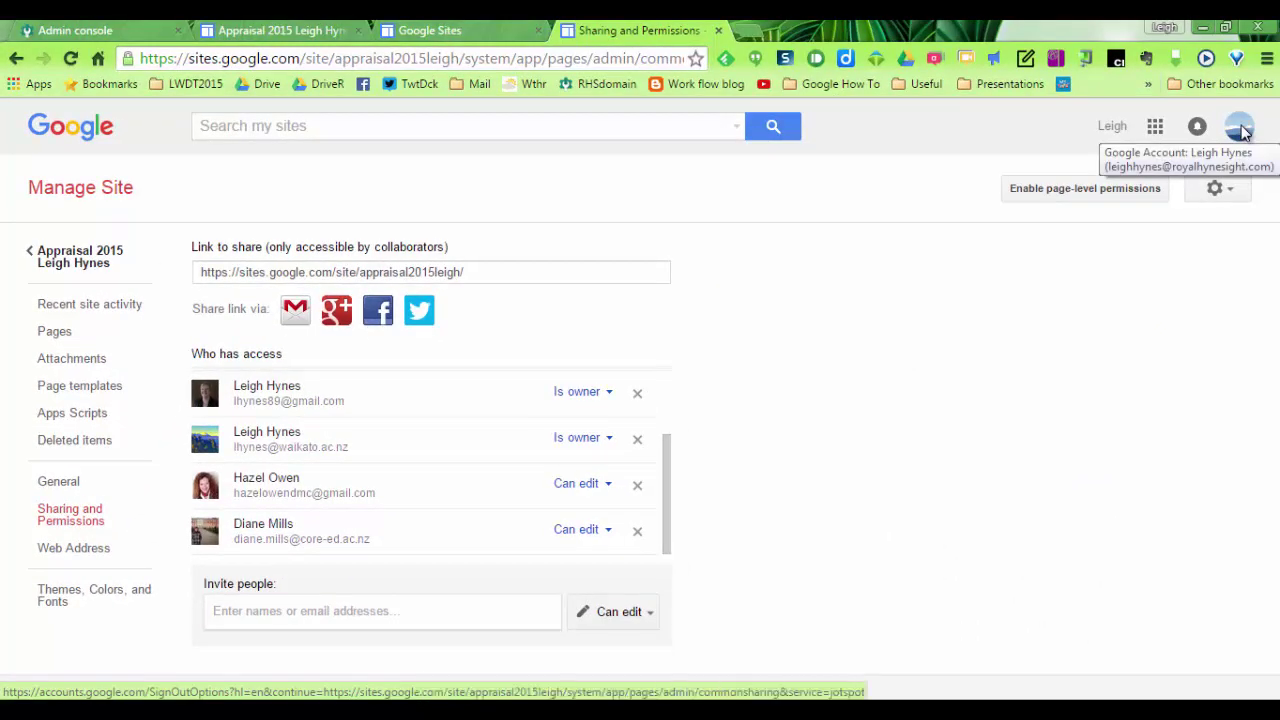
Step: Switch to the personal default account and scroll General settings down to Copy this Site
left_click(1240, 127)
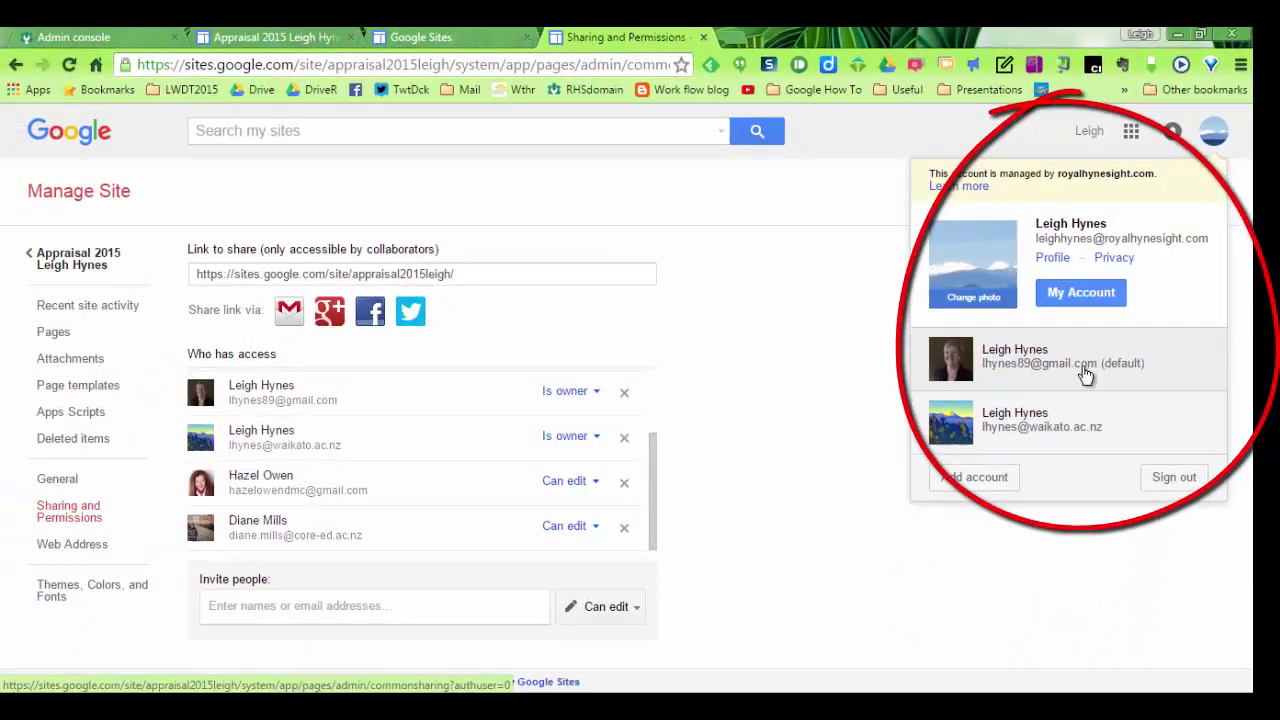
left_click(1095, 407)
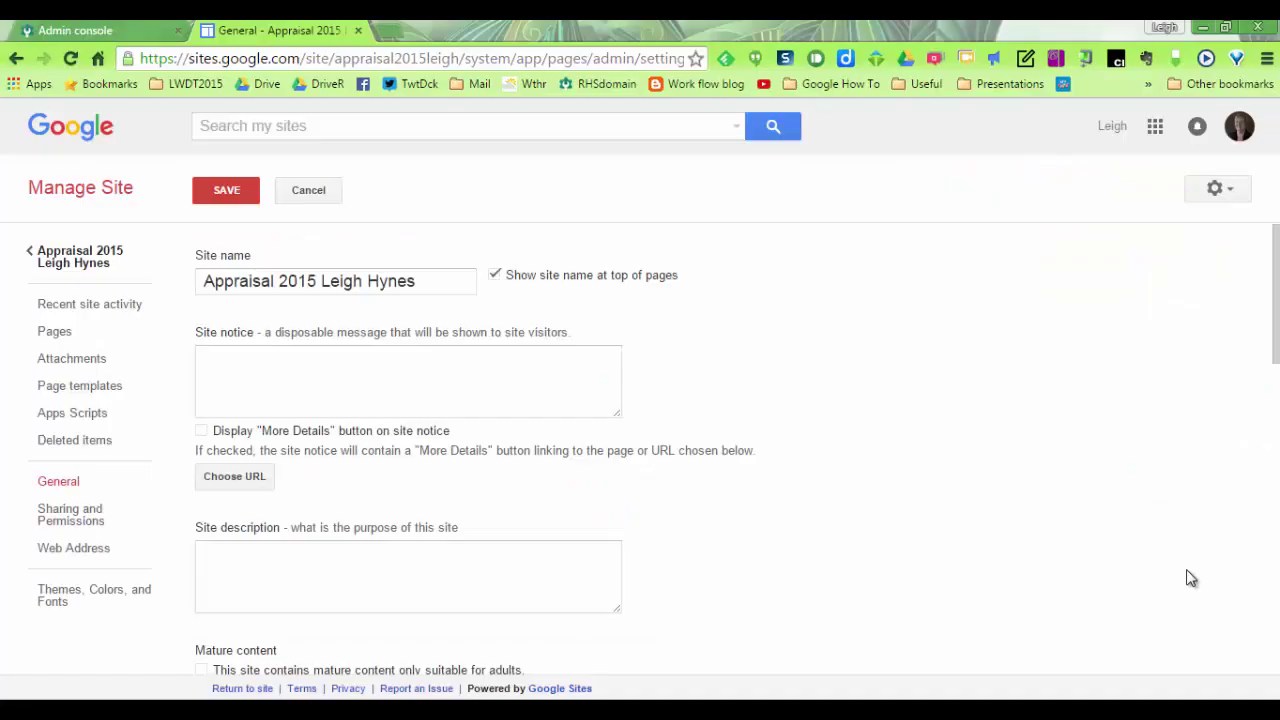
left_click(1245, 145)
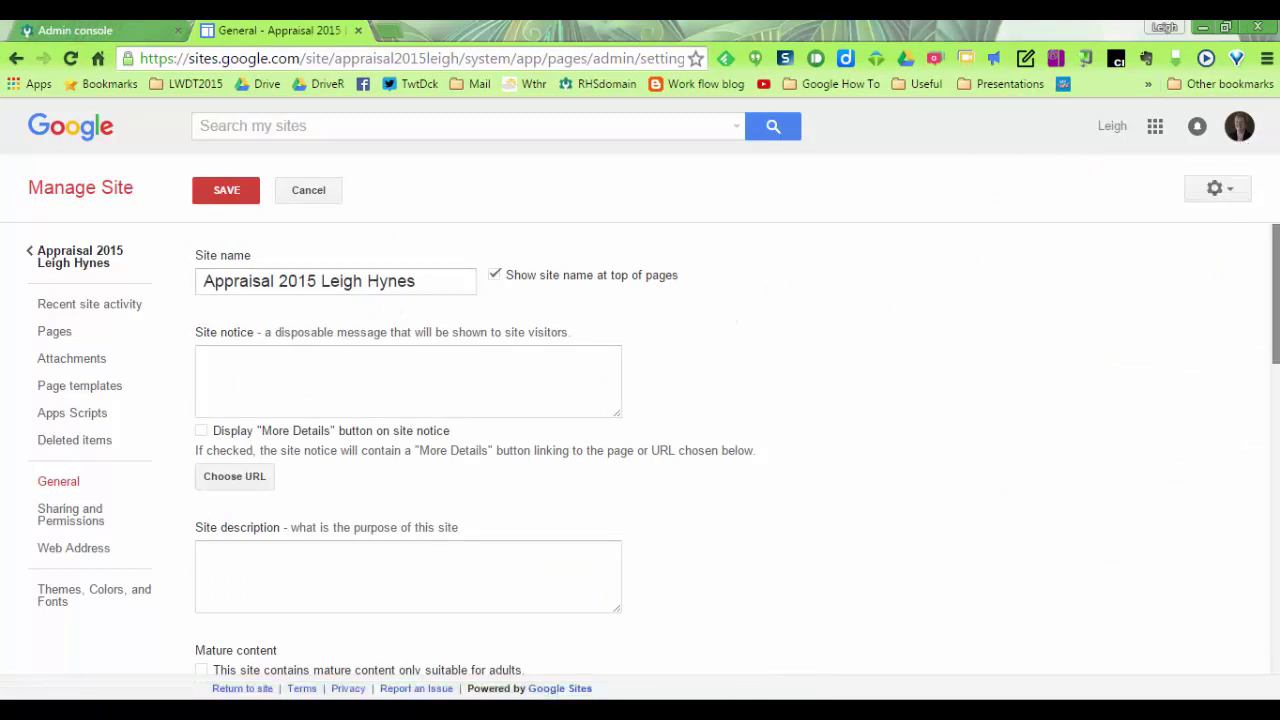
left_click_drag(1275, 256, 1275, 338)
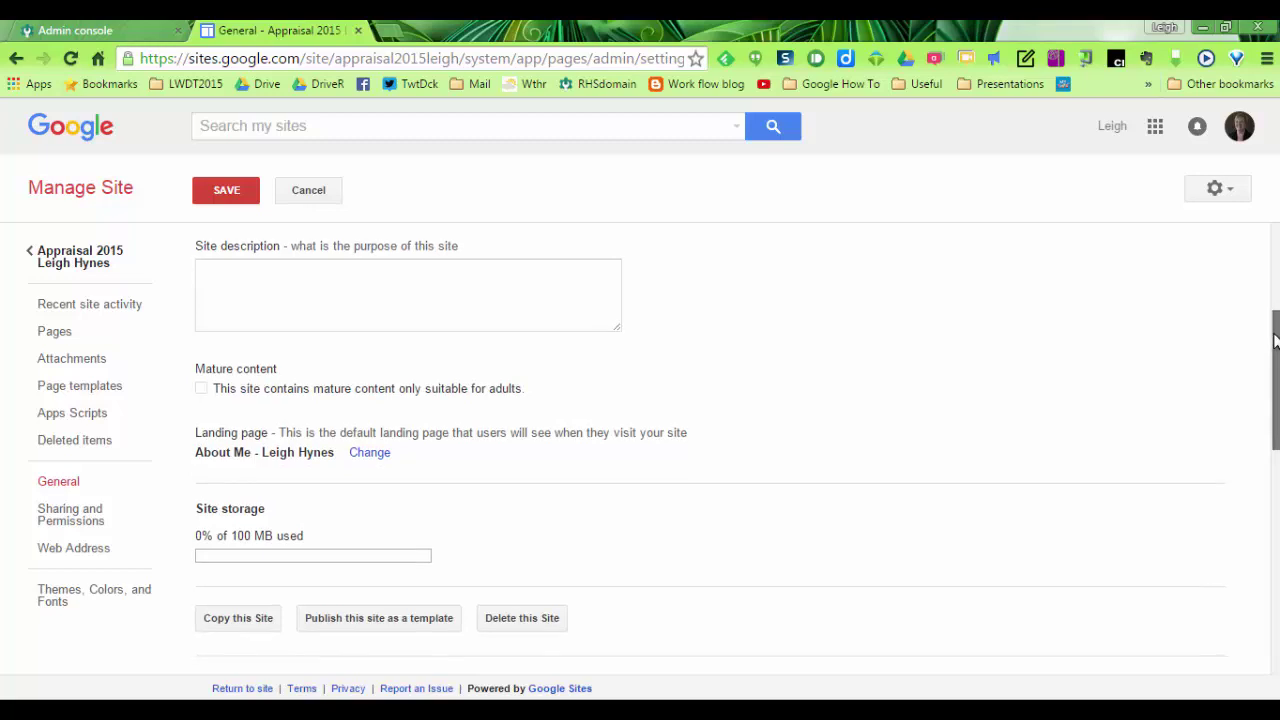
Step: Copy the site under the name 'copyappraisalleigh', passing the reCAPTCHA check
left_click(227, 621)
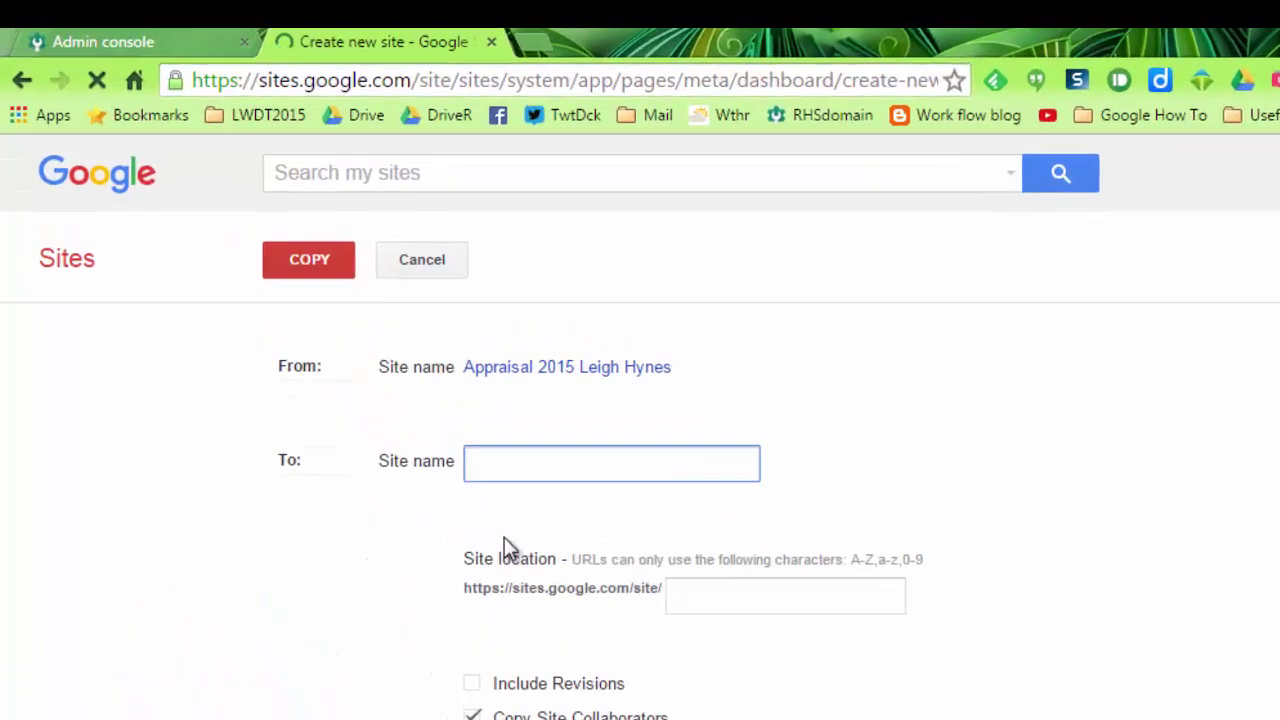
type("c")
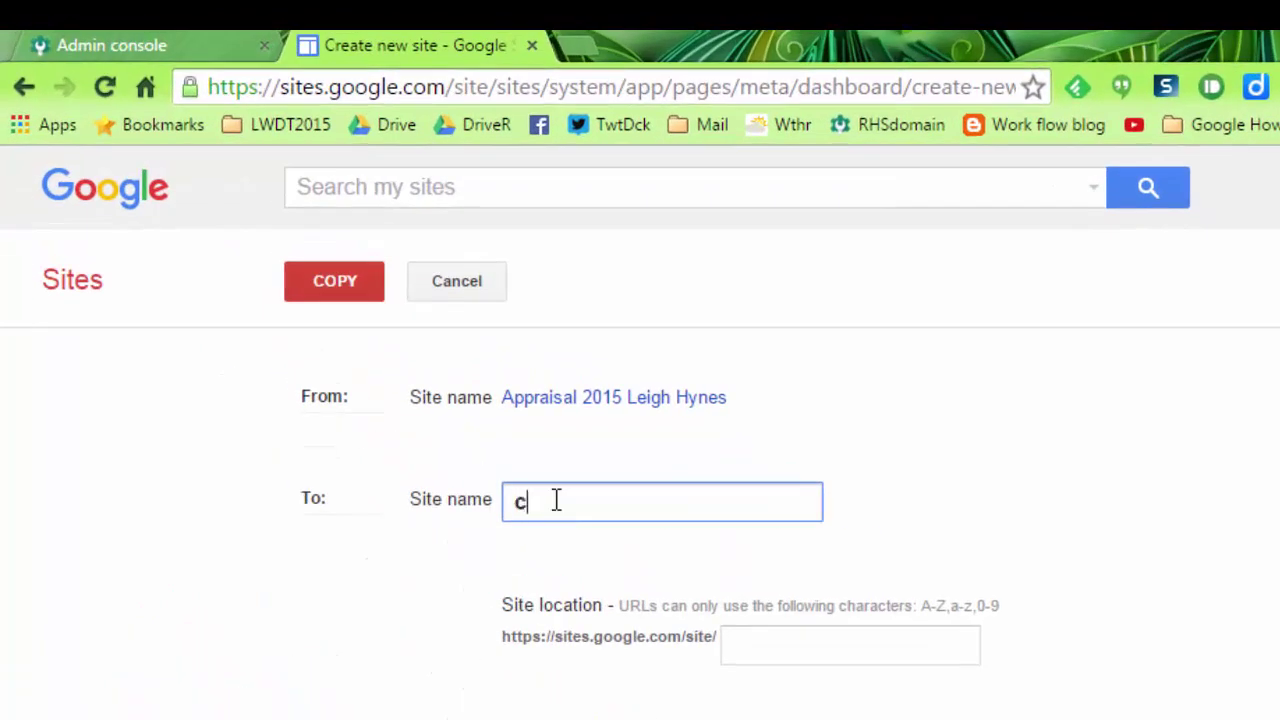
type("opyappraisallei")
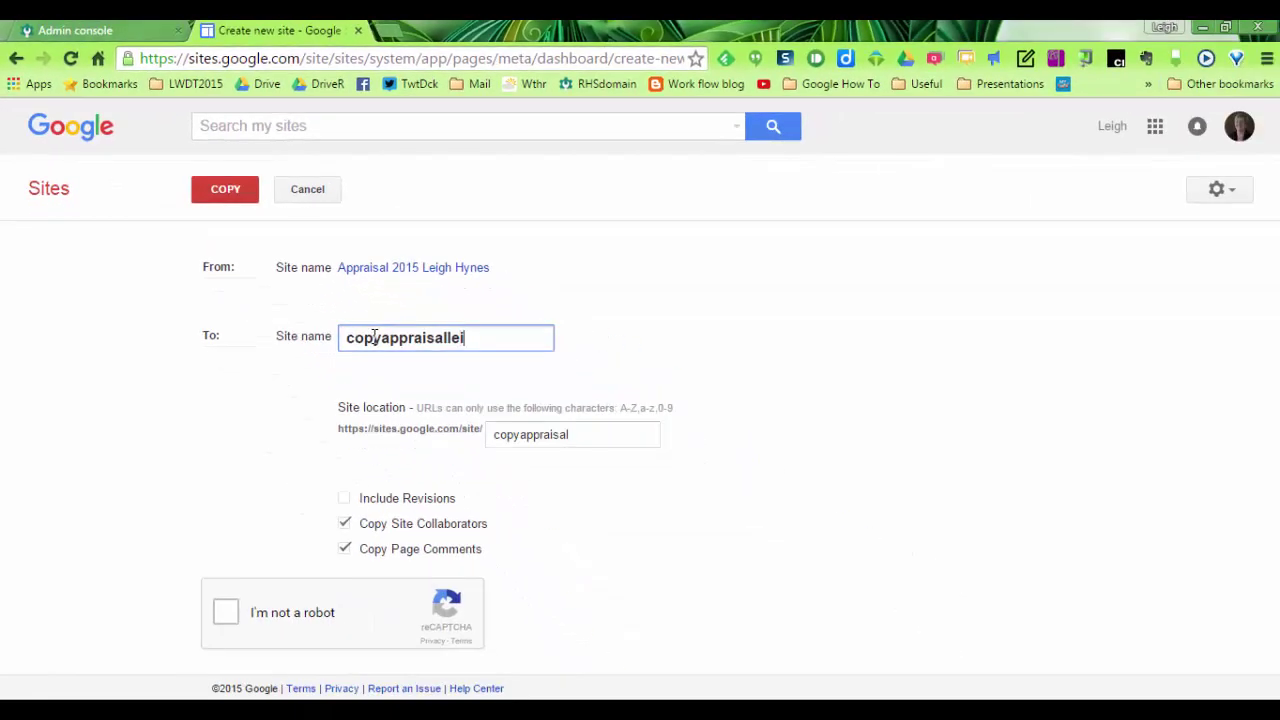
type("gh")
left_click(227, 615)
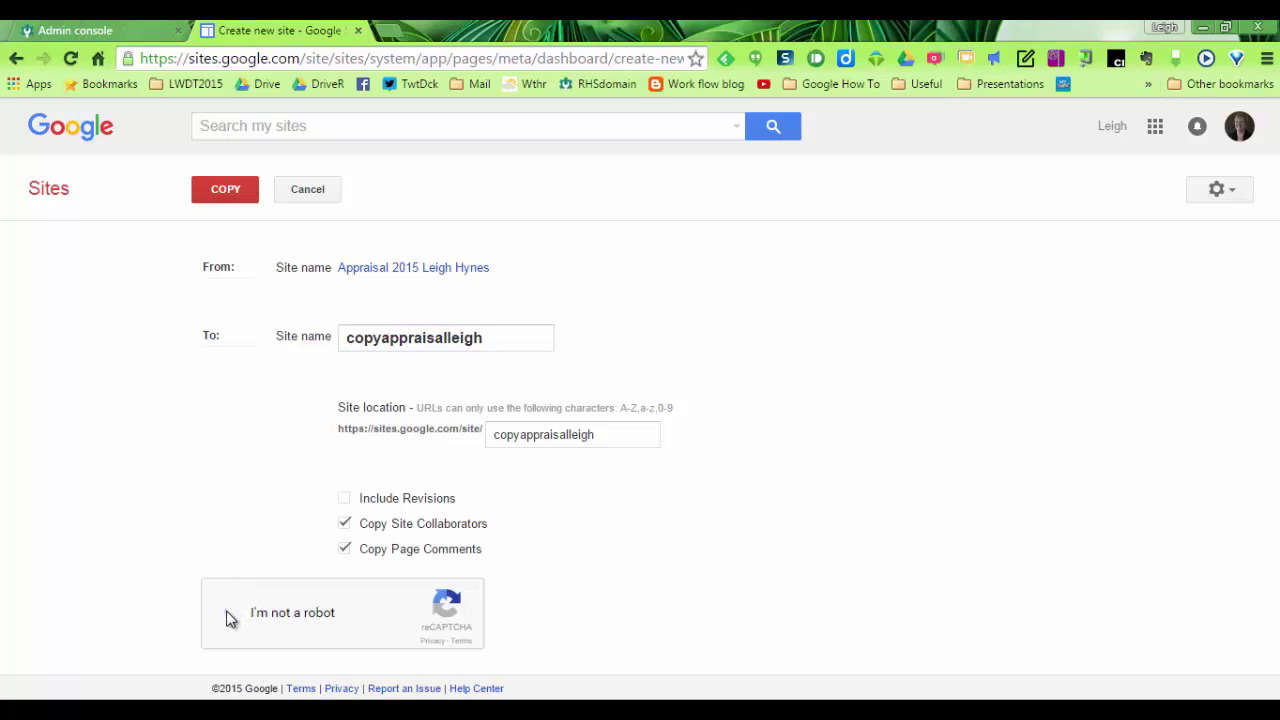
left_click(235, 200)
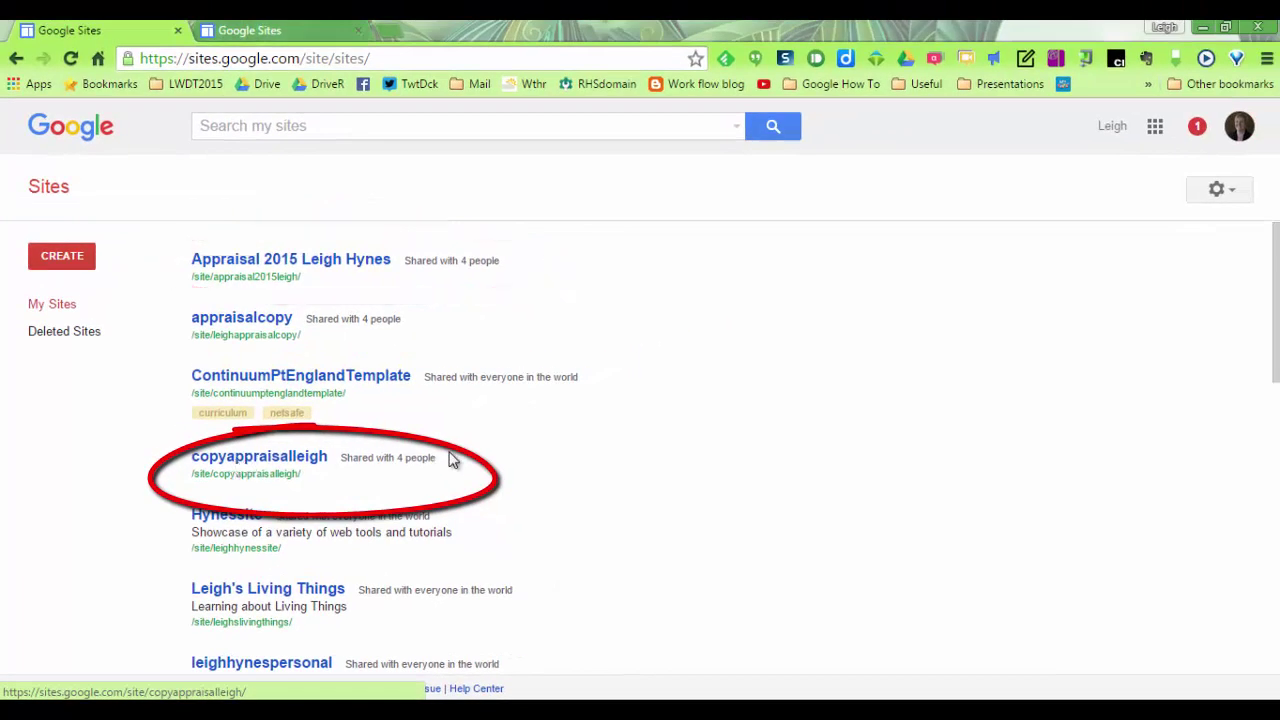
Step: Switch to the second tab showing the domain account's My Sites list with both sites
left_click(266, 30)
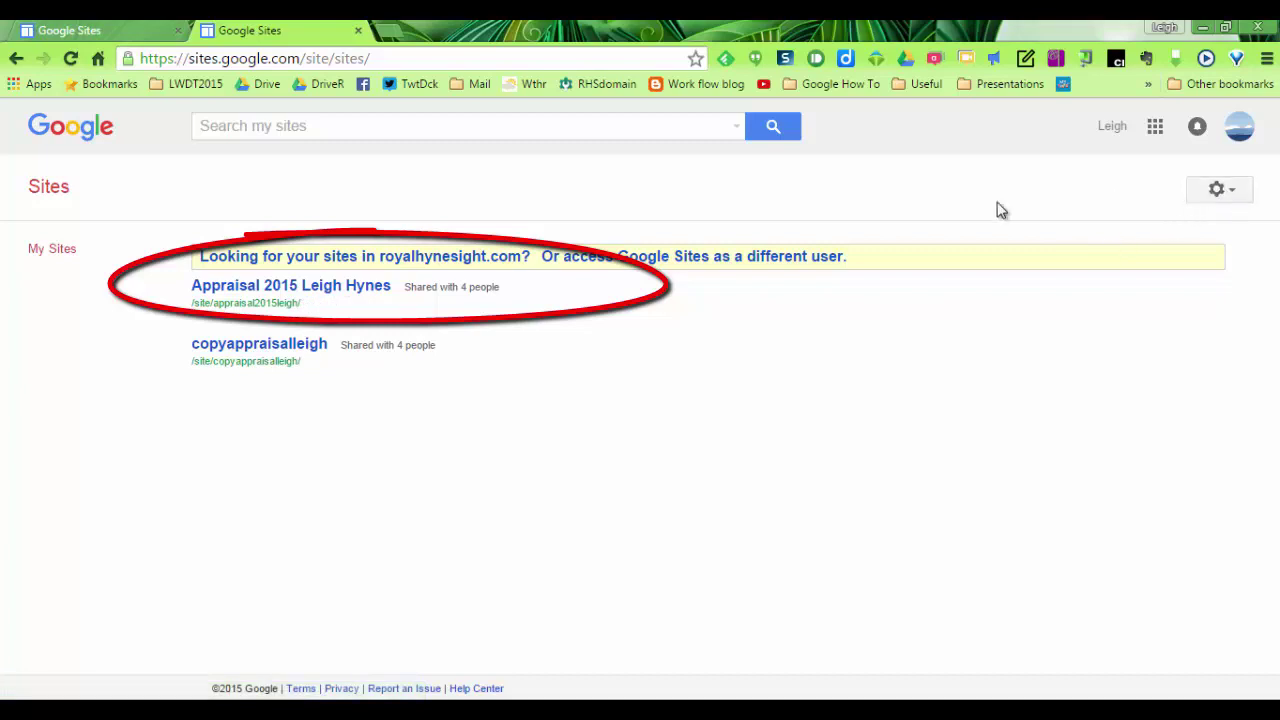
Step: Delete the original Appraisal 2015 site from Manage site and confirm the deletion
left_click(369, 286)
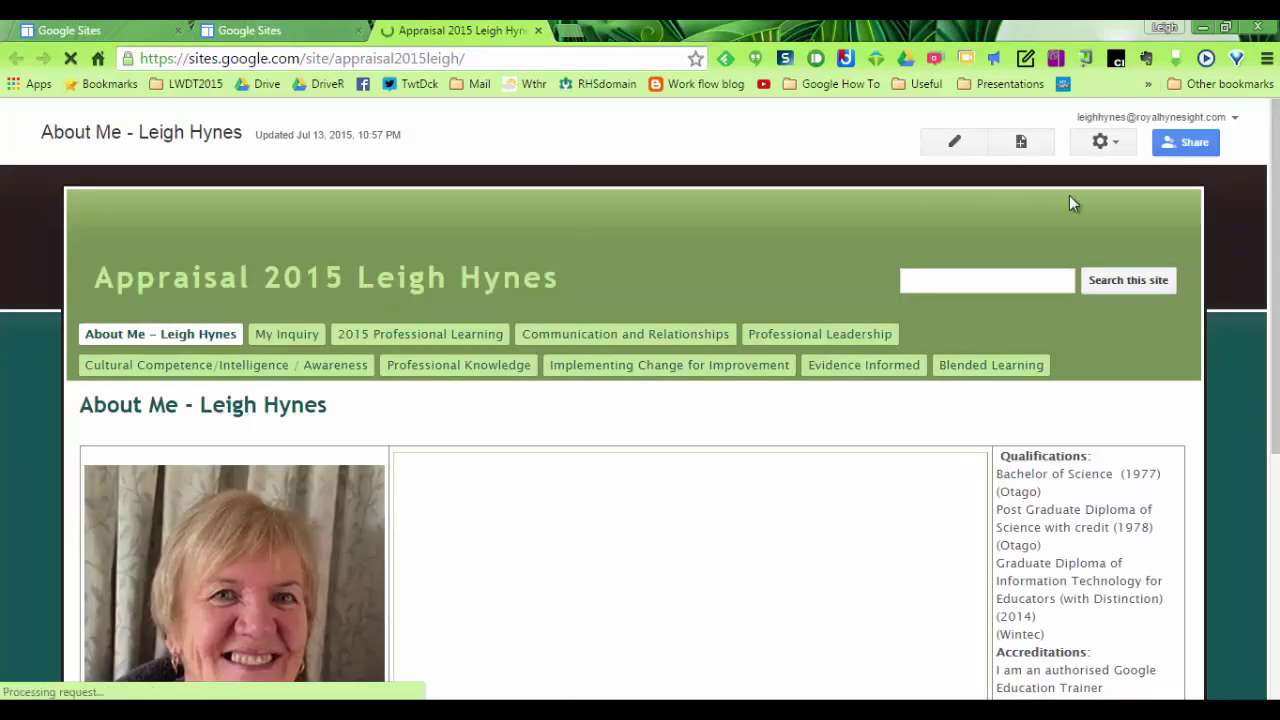
left_click(1117, 147)
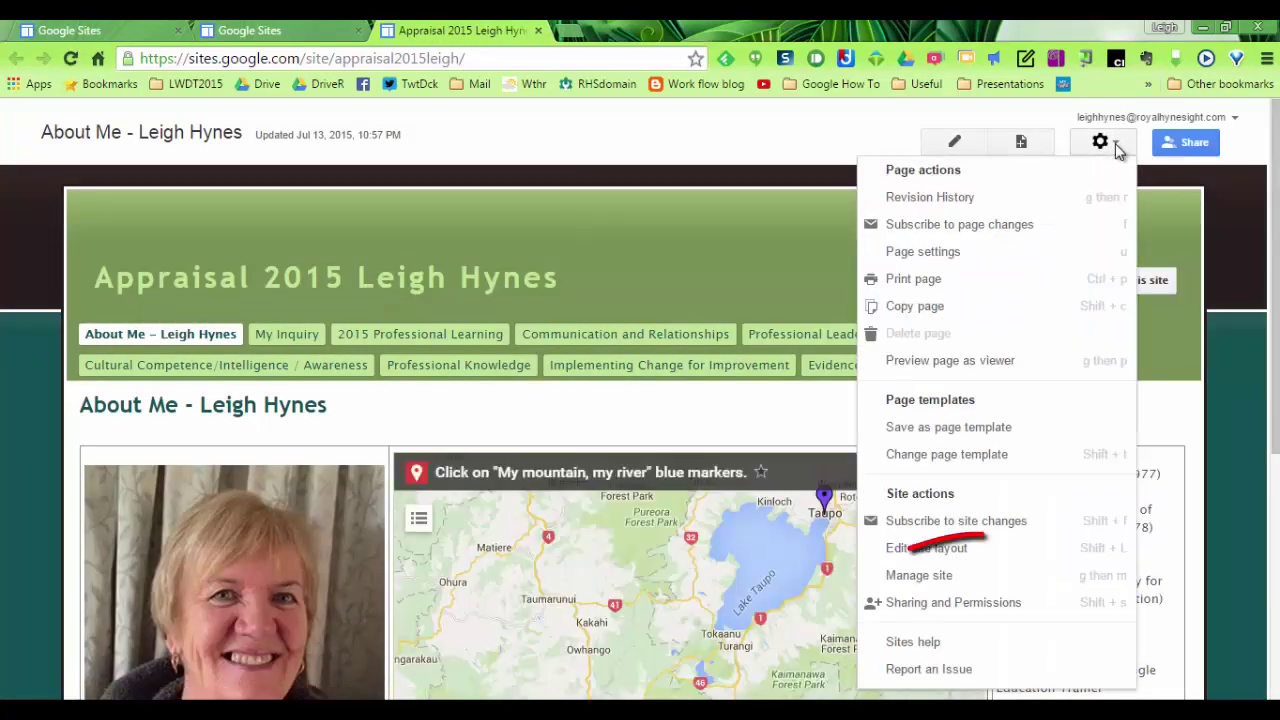
left_click(945, 576)
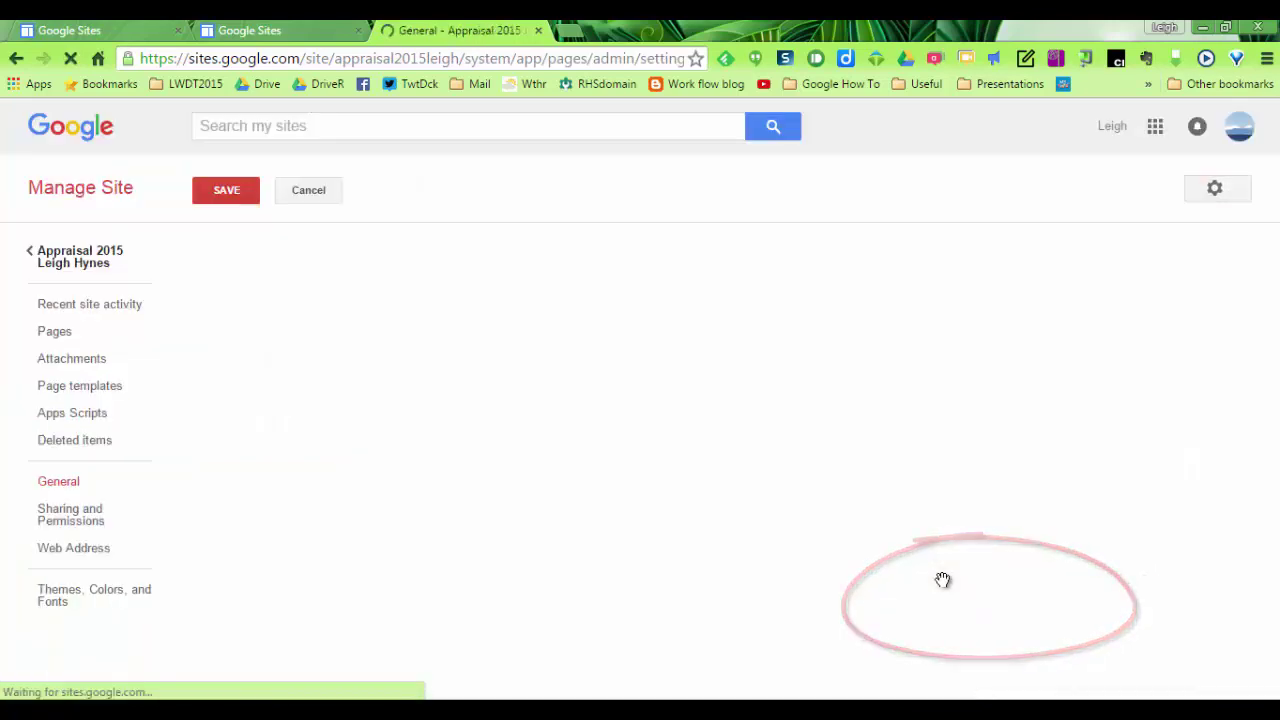
scroll(640, 450, "down", 3)
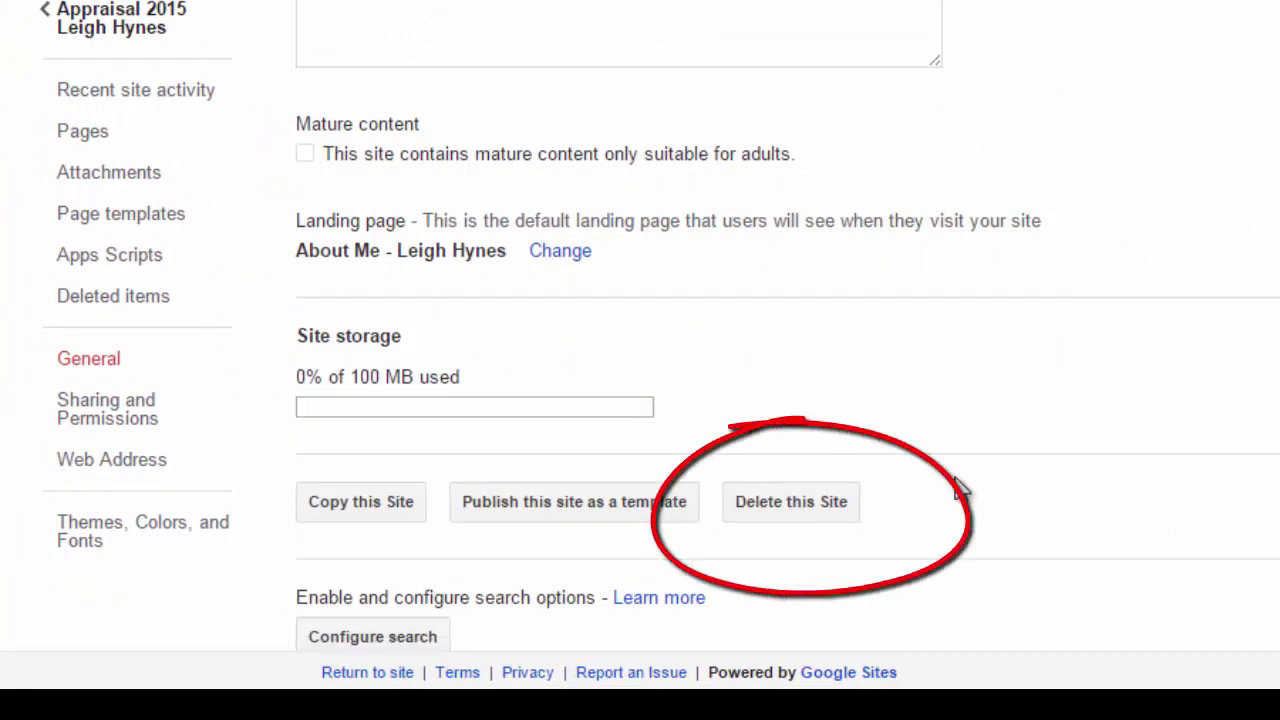
left_click(781, 504)
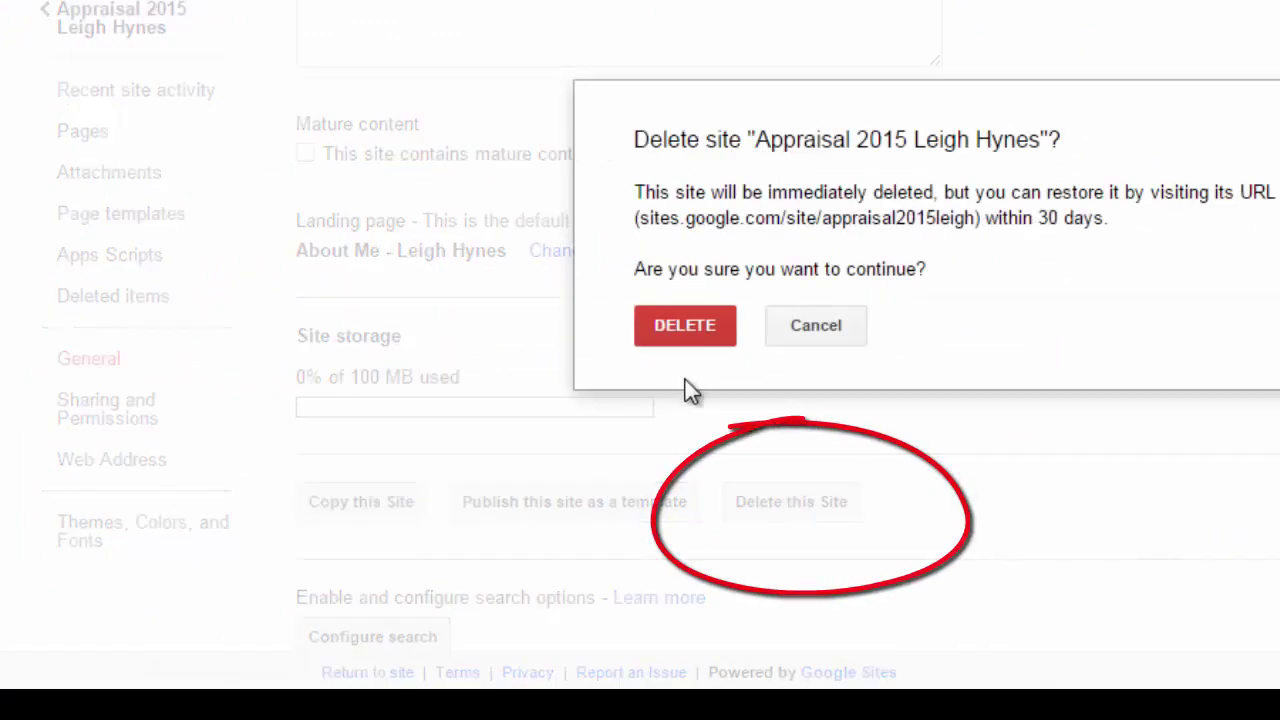
left_click(703, 325)
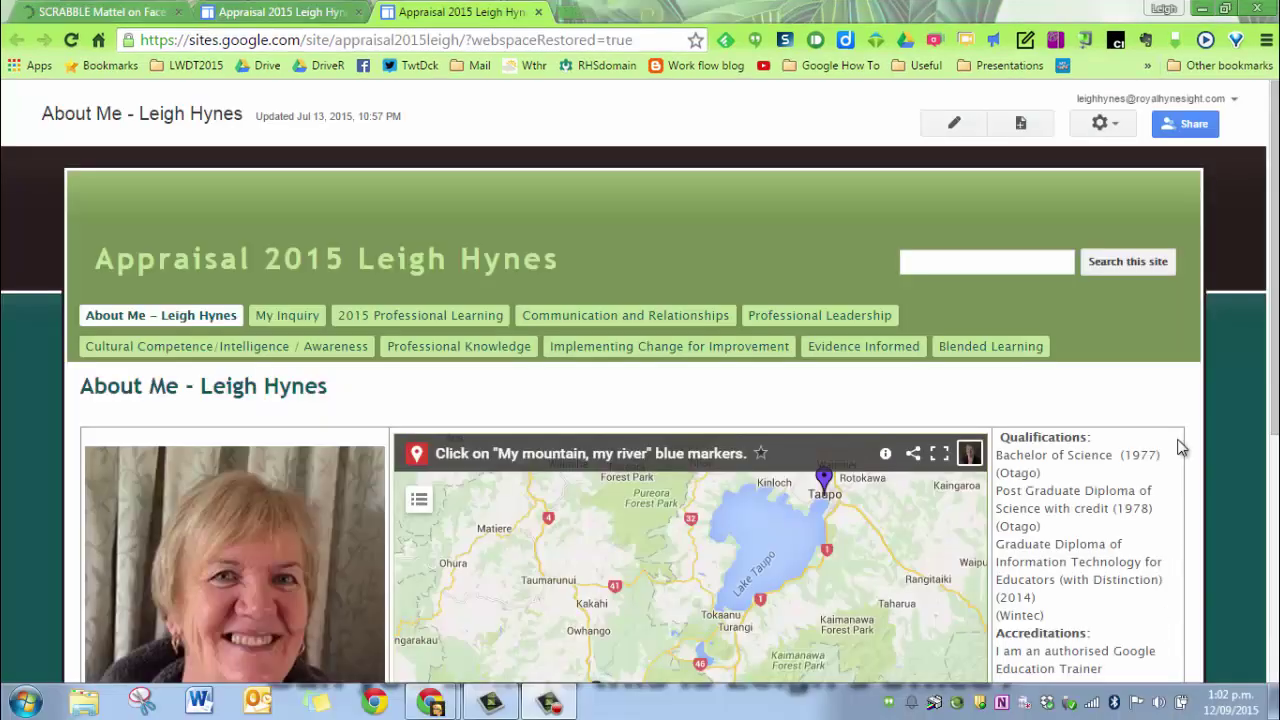
Step: Remove the domain owner account from the site's sharing list and save the change
left_click(1194, 127)
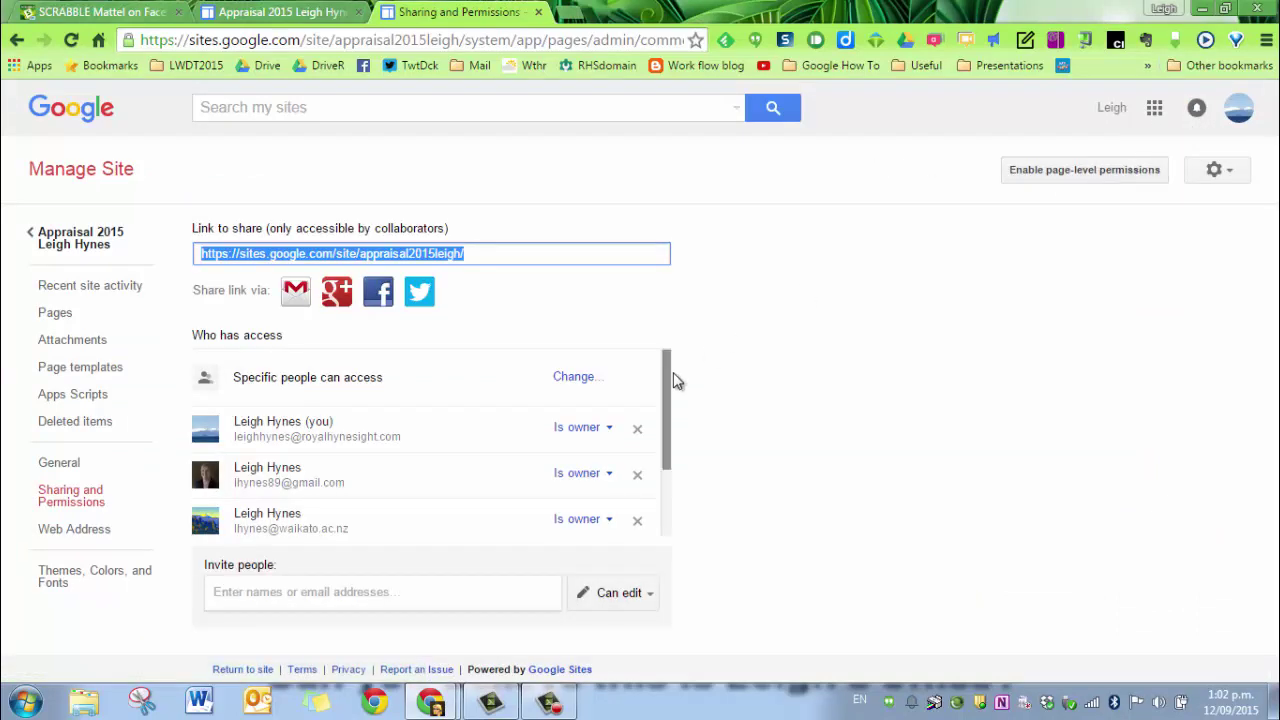
left_click(638, 430)
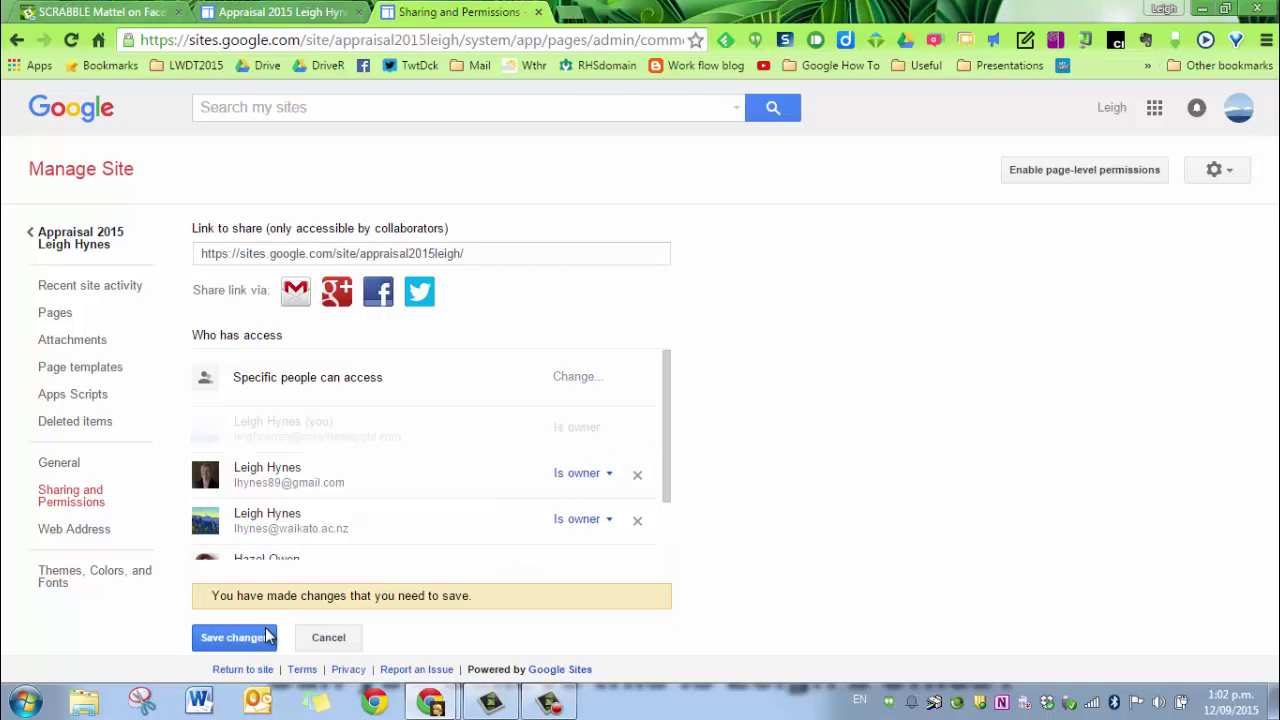
left_click(231, 648)
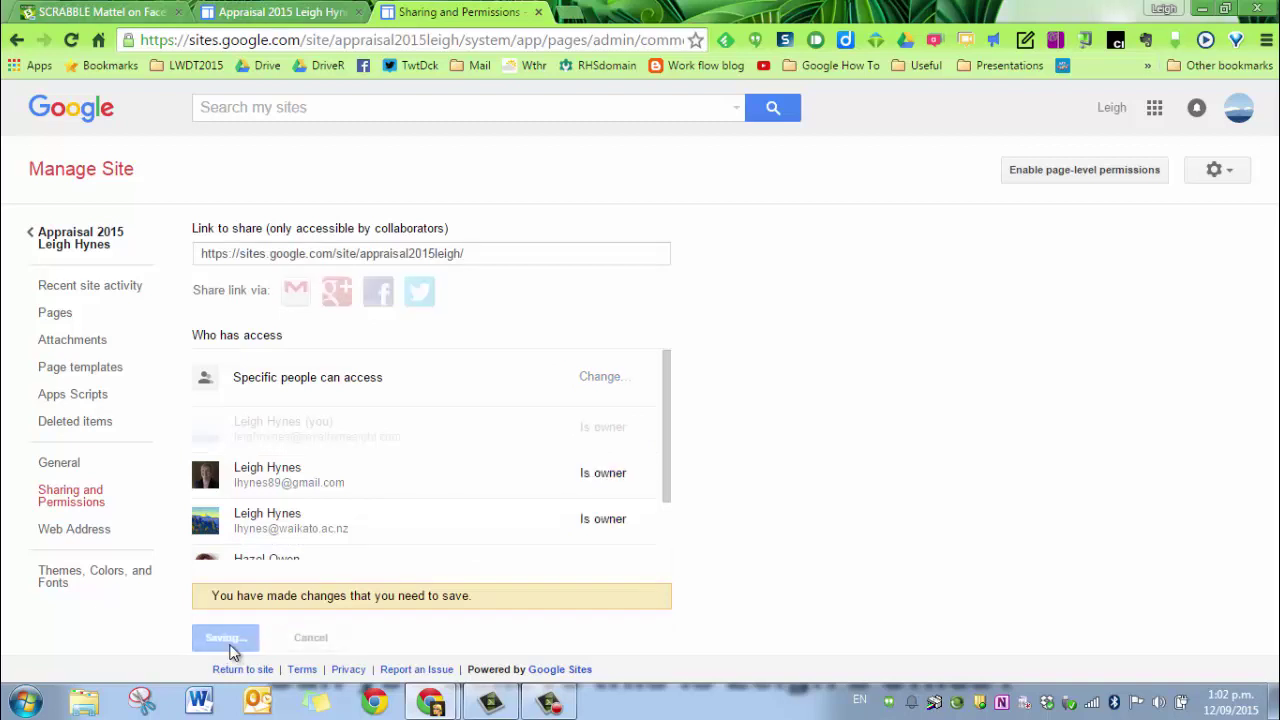